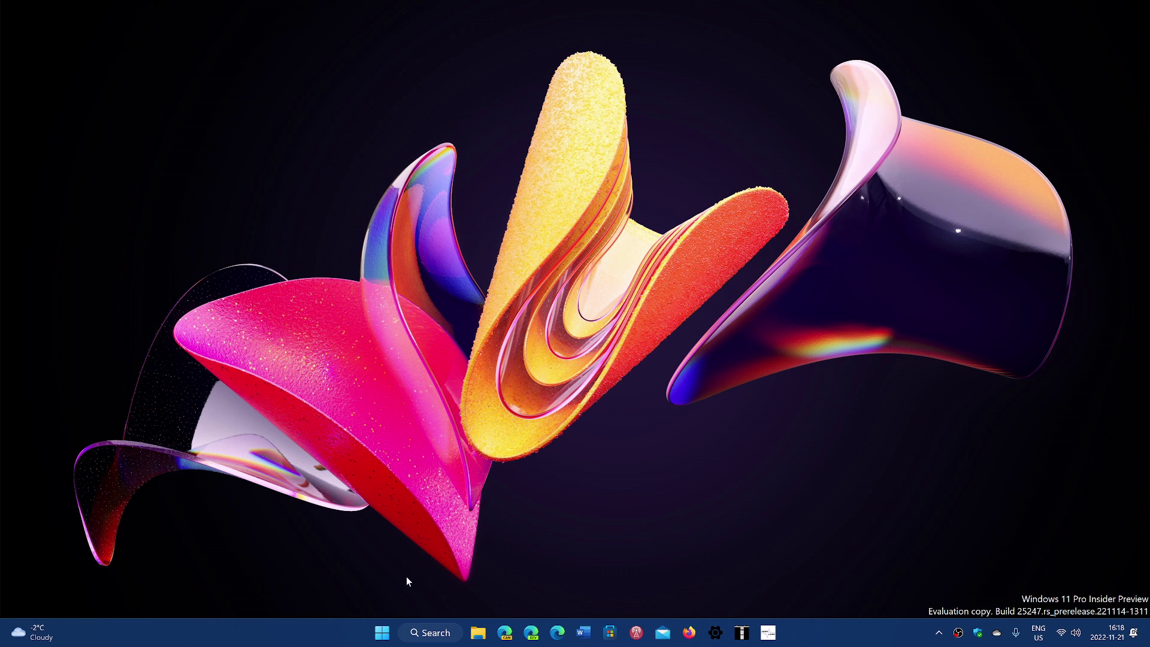
- Bring up the taskbar's shortcut menu offering Task Manager
right_click(342, 627)
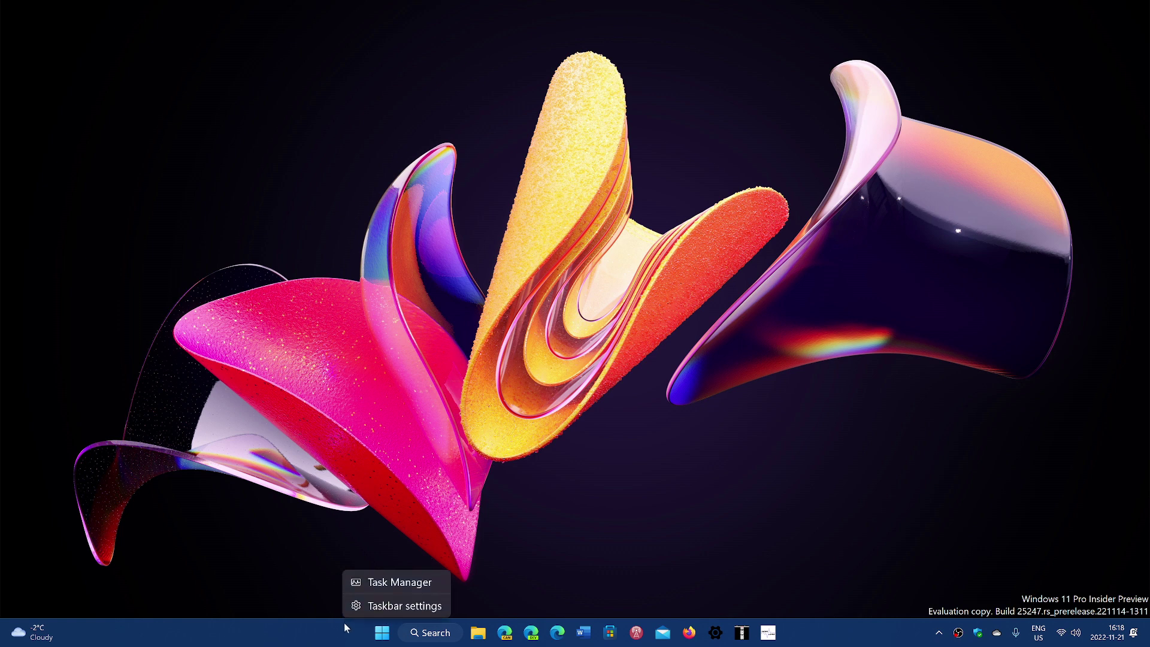
- Launch Task Manager from the taskbar menu, opening on the Processes page
left_click(418, 579)
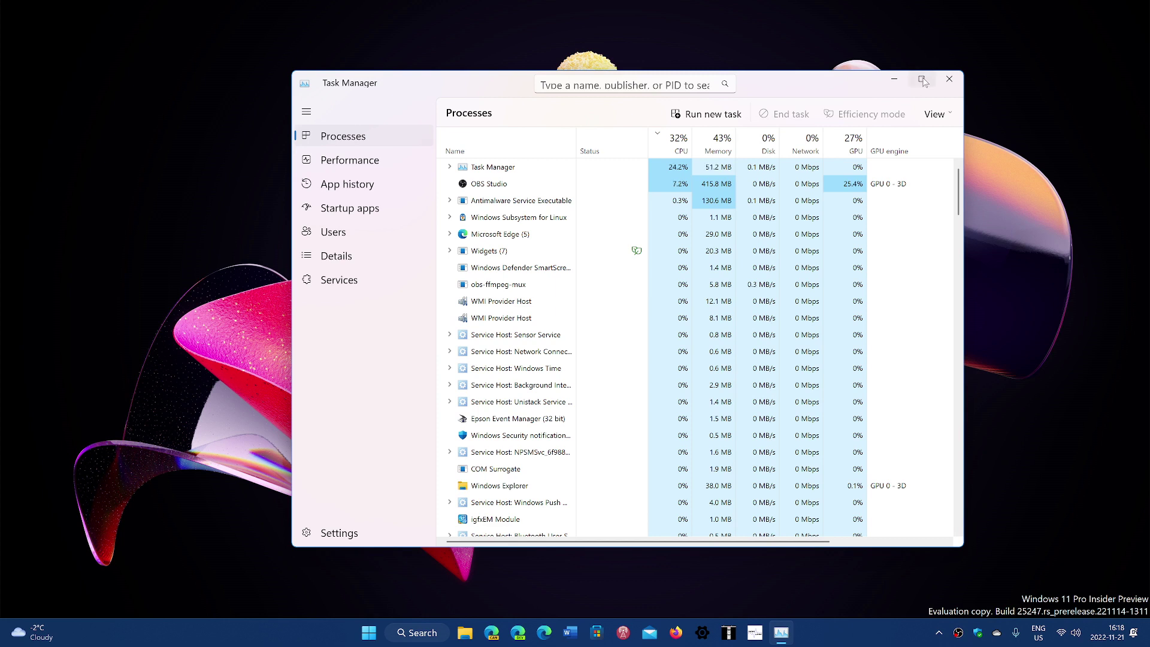
mouse_move(922, 80)
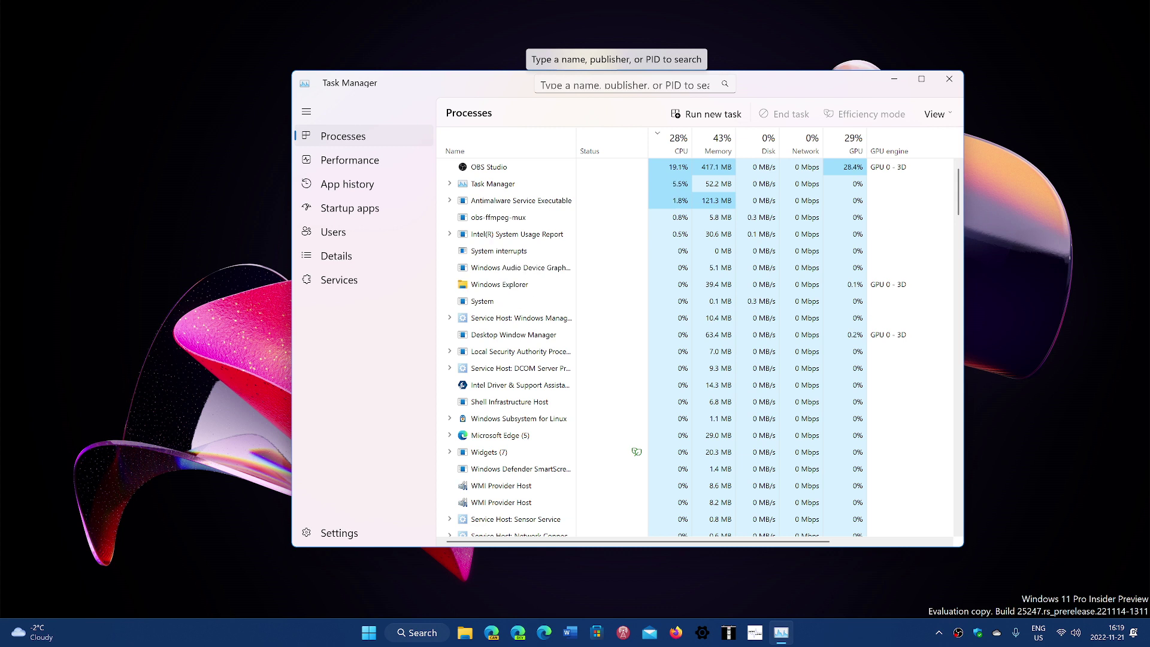
- Filter processes by 'task manager' and expand the Task Manager row to its child process
left_click(541, 85)
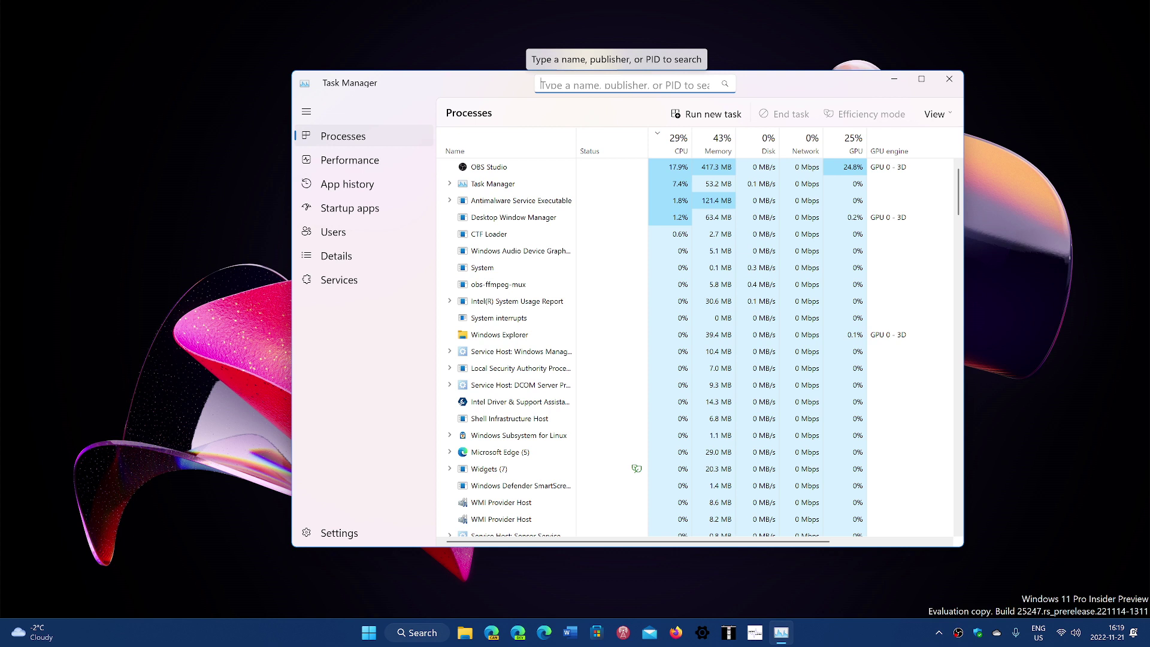
type("task")
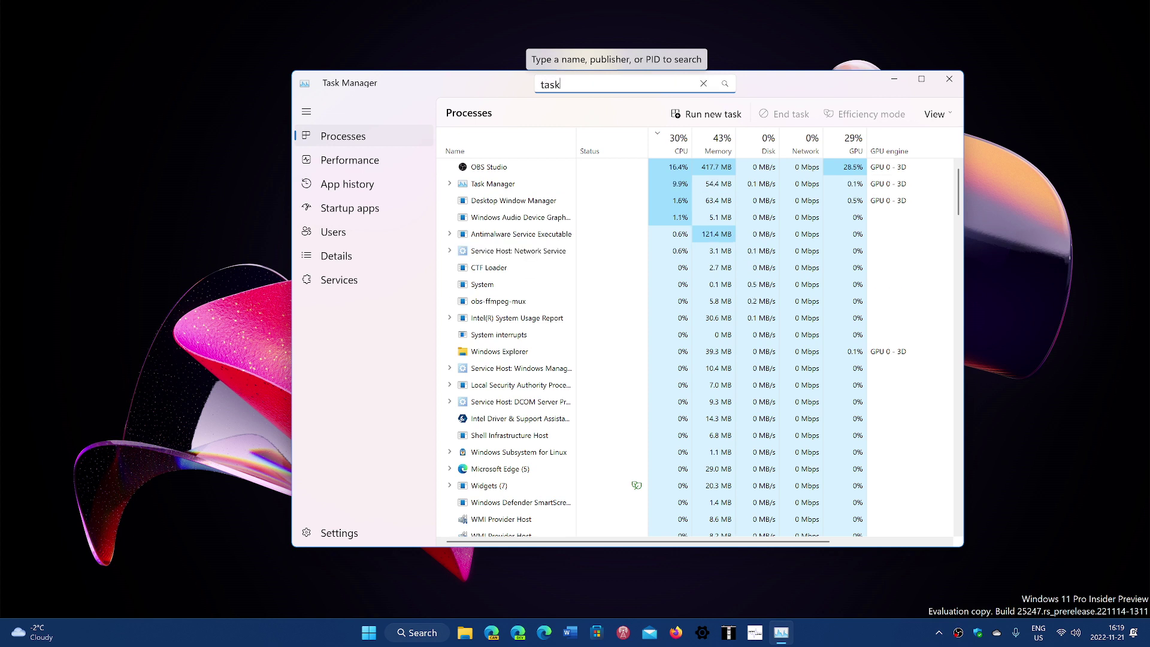
type(" manger")
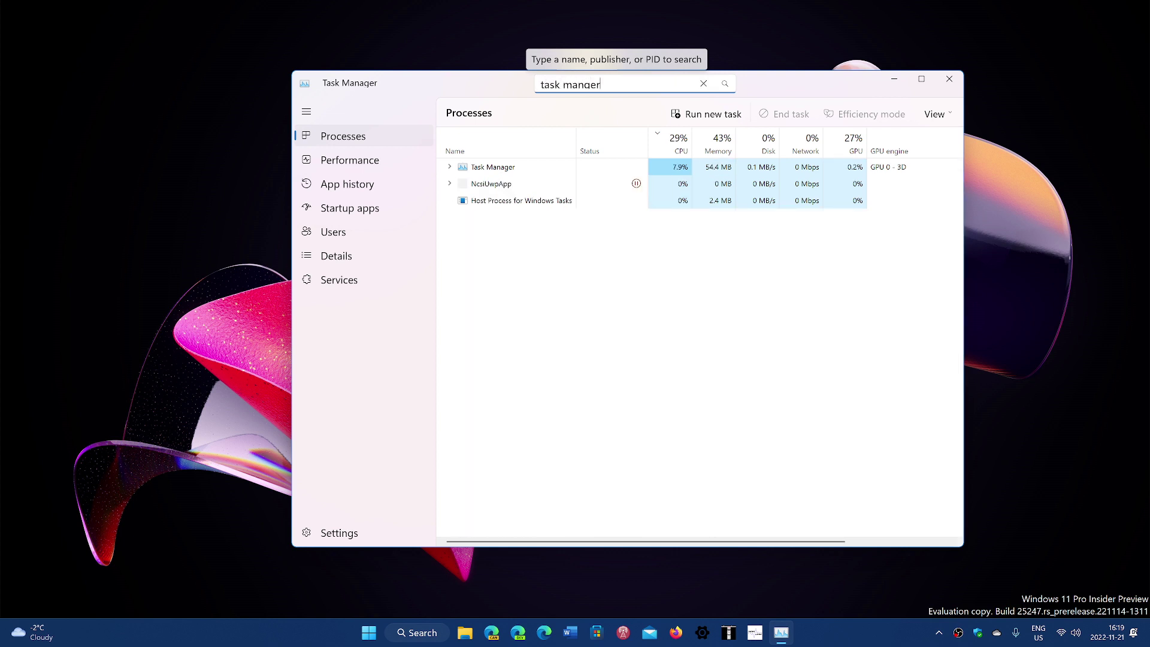
key("BackSpace")
key("BackSpace")
key("BackSpace")
key("BackSpace")
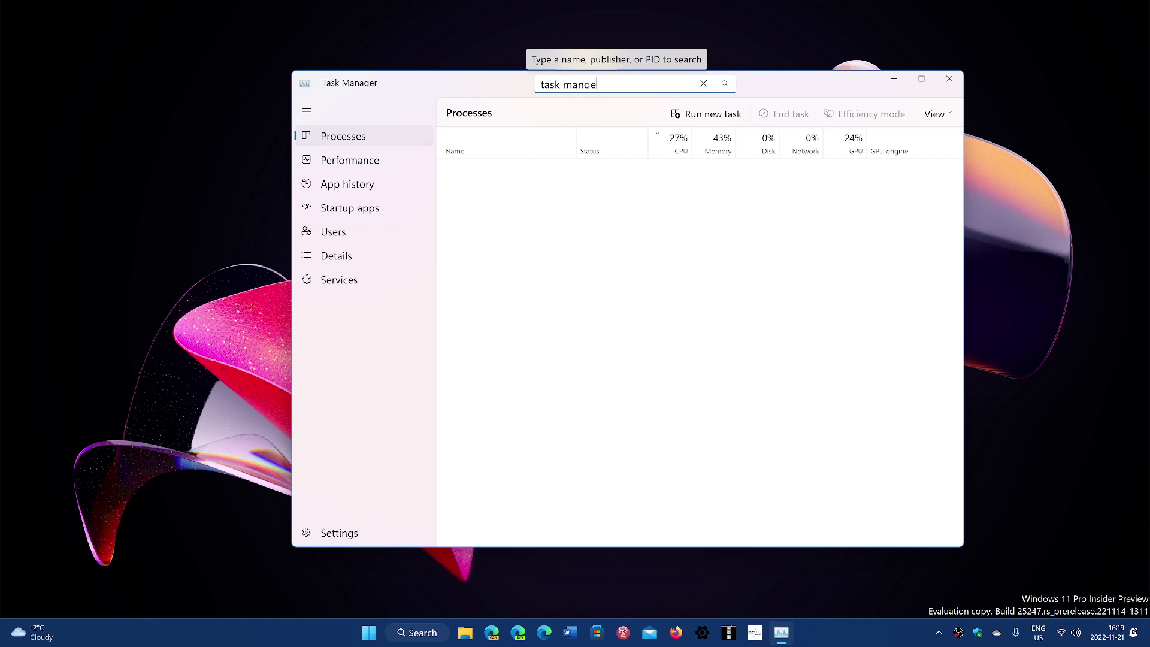
type("n")
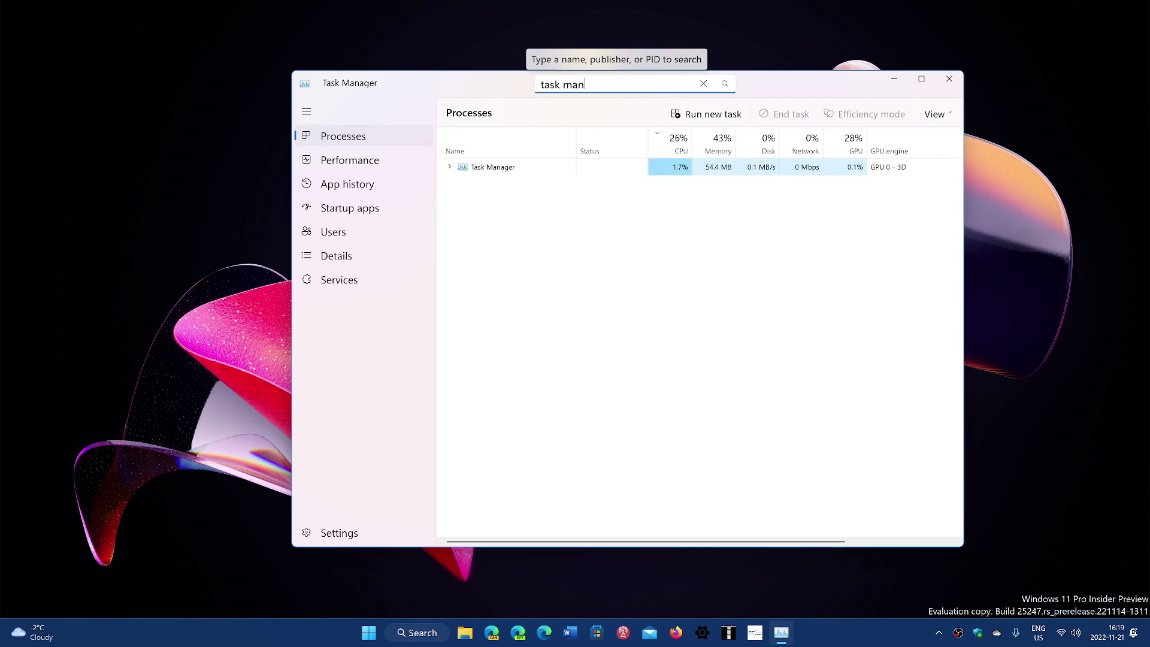
type("ager")
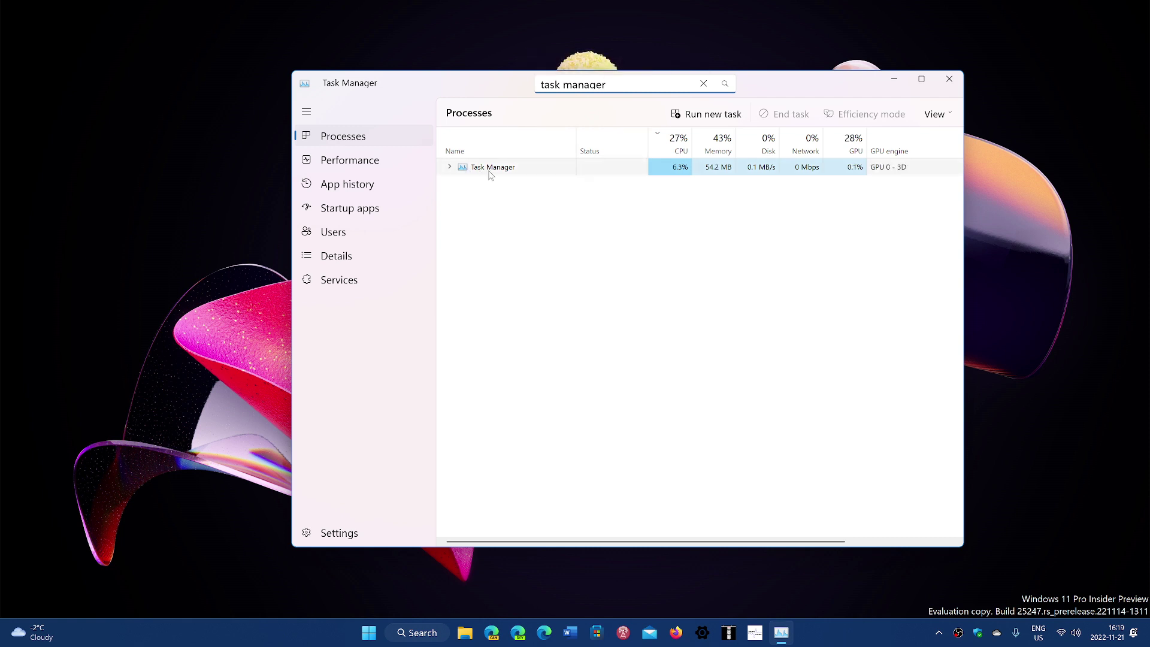
left_click(449, 168)
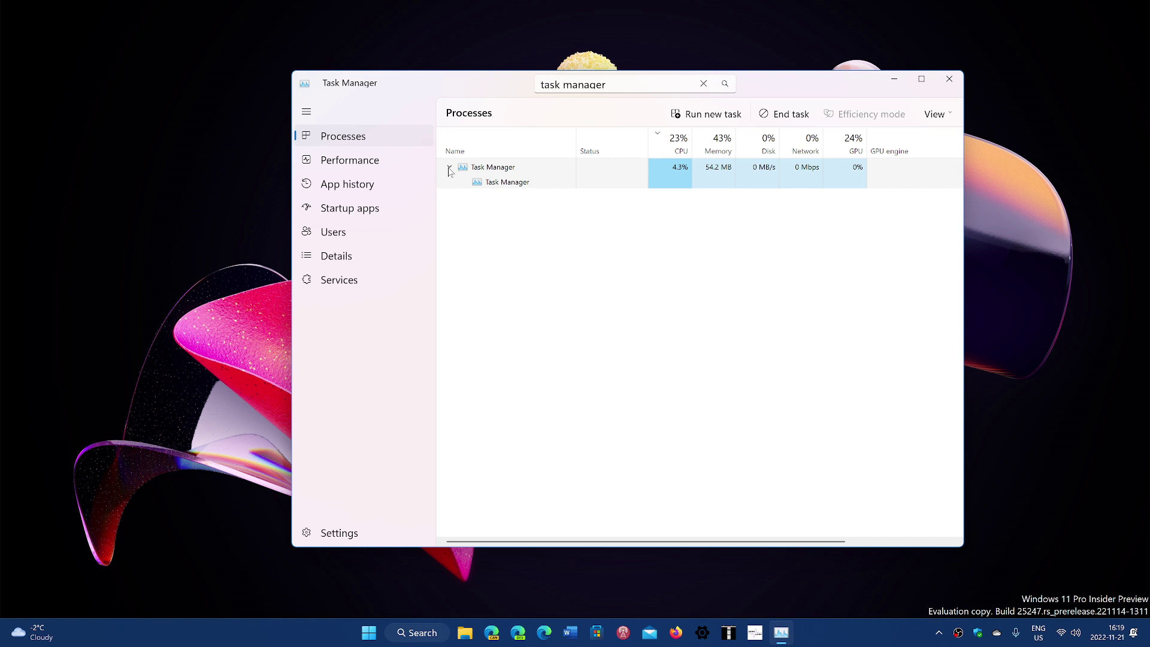
- Browse the Services, Details and Users pages, end on Services, and clear the 'task manager' search
left_click(358, 287)
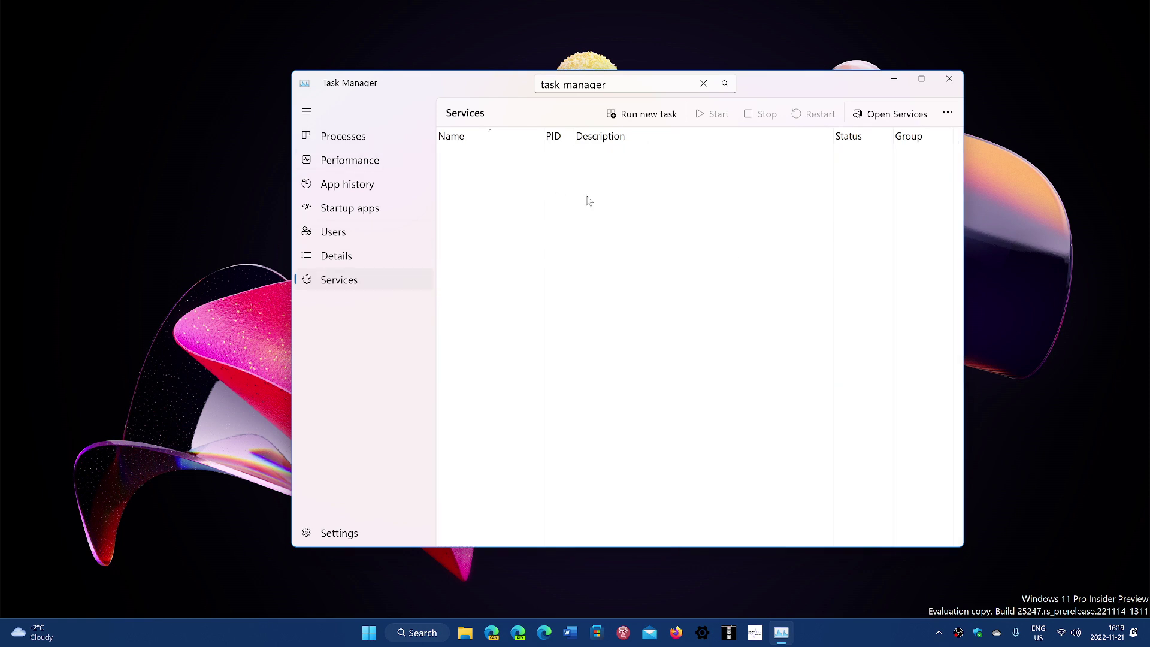
left_click(379, 267)
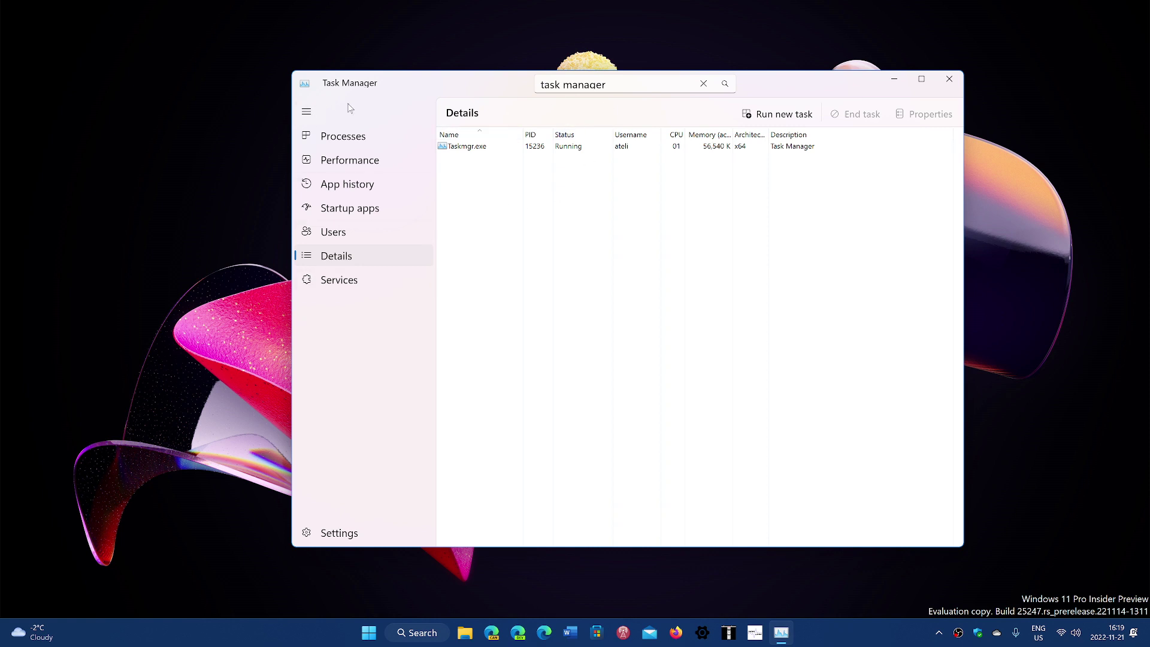
left_click(351, 242)
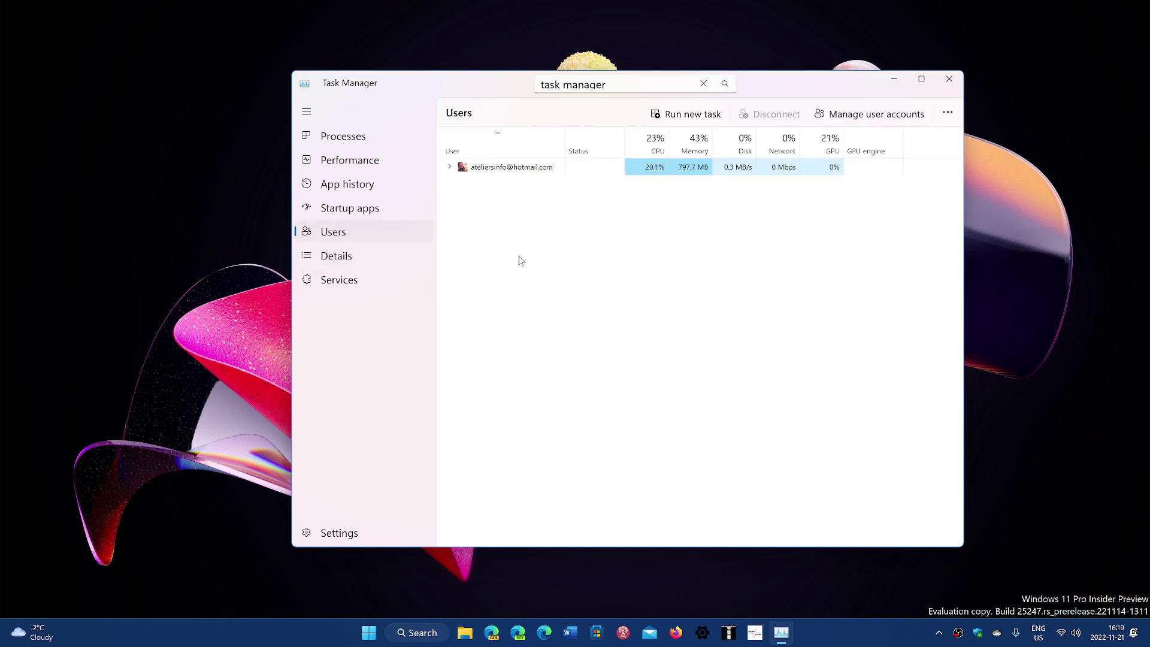
left_click(374, 264)
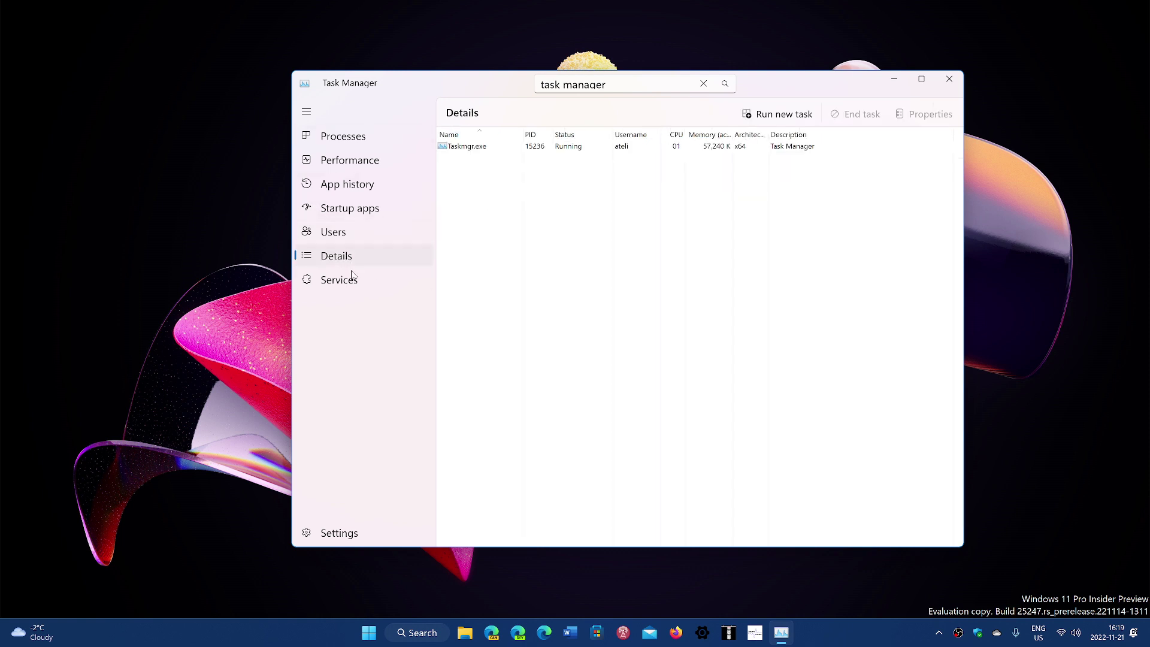
left_click(366, 281)
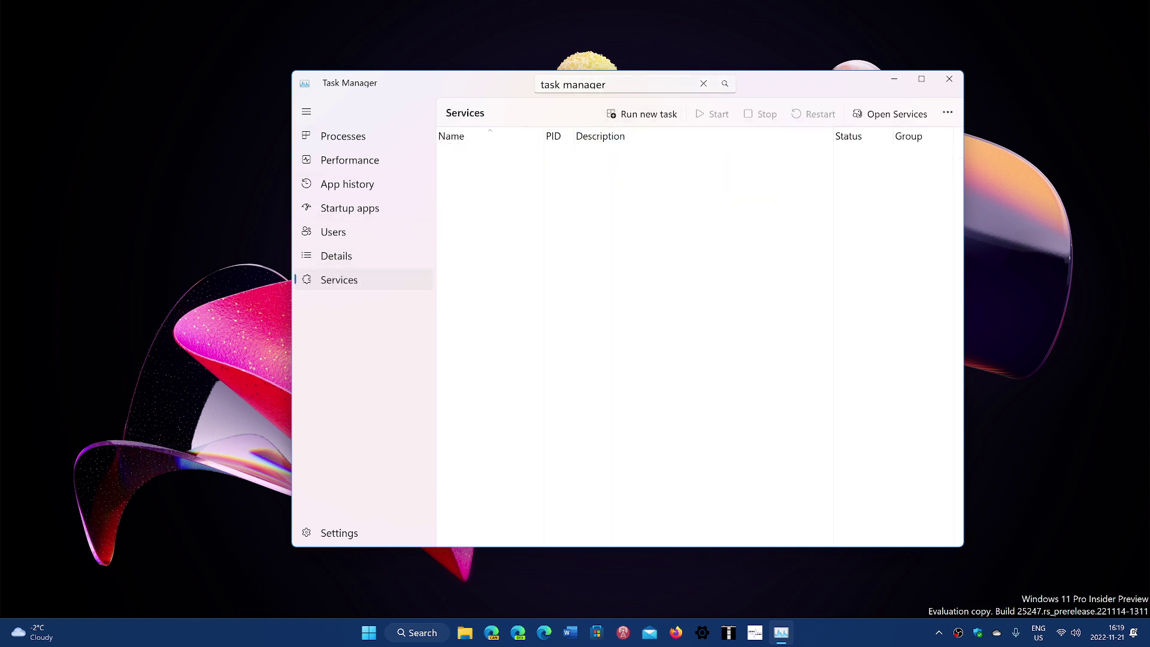
key("ctrl+f")
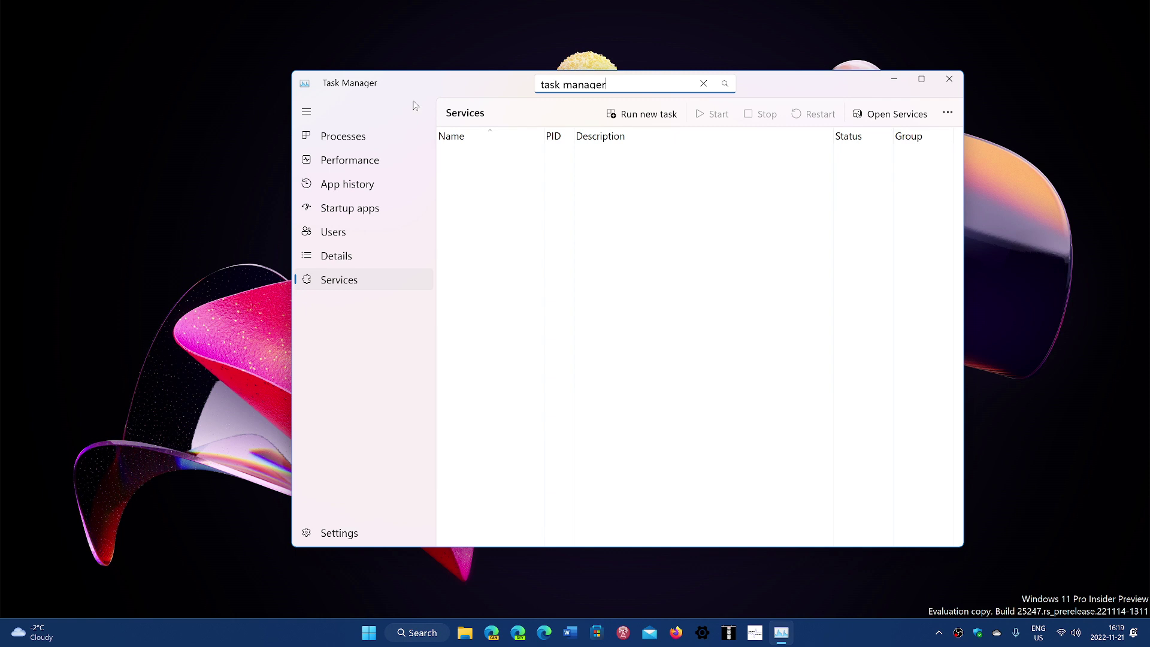
key("BackSpace")
key("BackSpace")
key("BackSpace")
key("BackSpace")
key("BackSpace")
key("BackSpace")
key("BackSpace")
key("BackSpace")
key("BackSpace")
key("BackSpace")
key("BackSpace")
key("BackSpace")
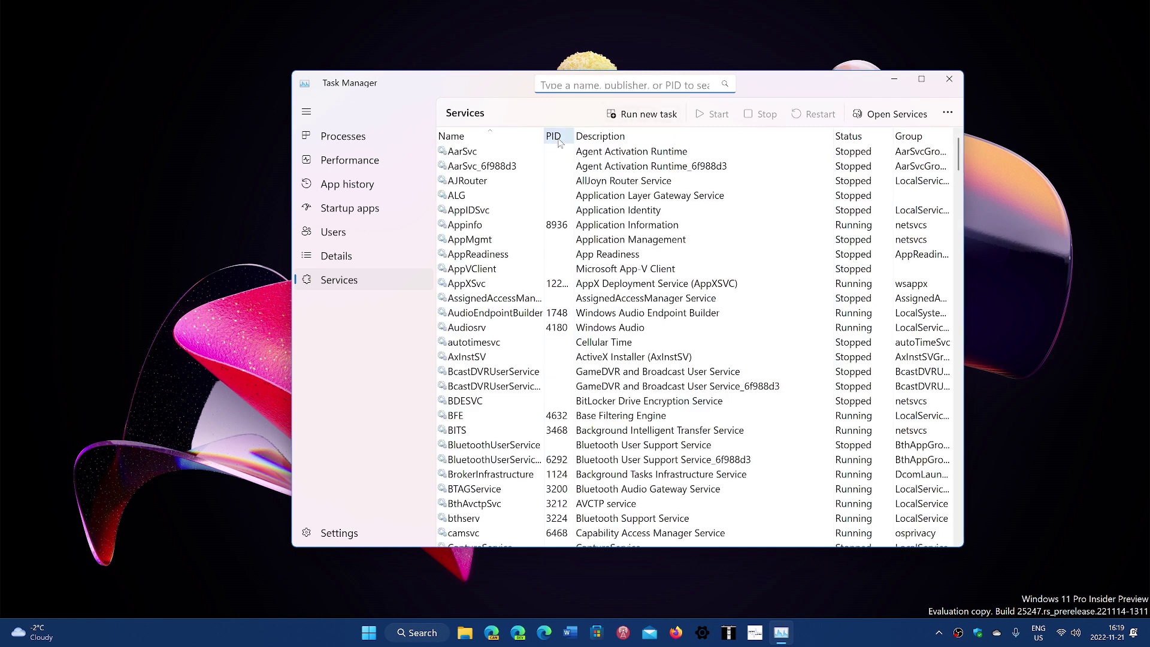
- Search the Services list for PID 2568, leaving only CmService (Container Manager Service)
scroll(542, 377, "down", 3)
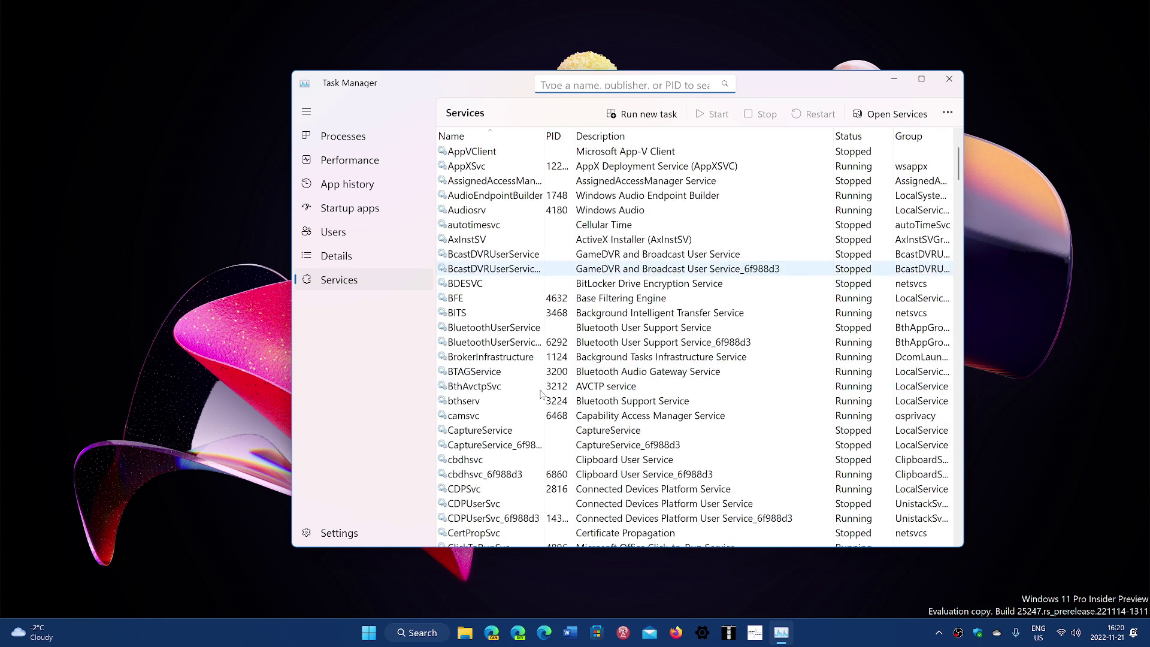
scroll(541, 393, "down", 3)
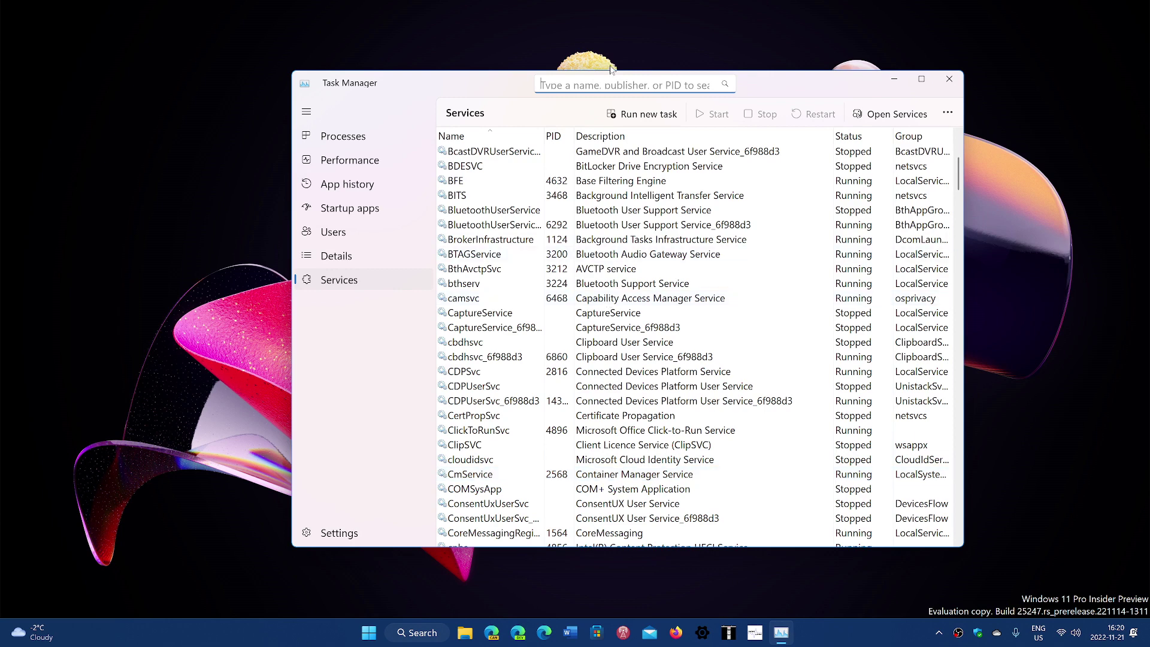
type("2568")
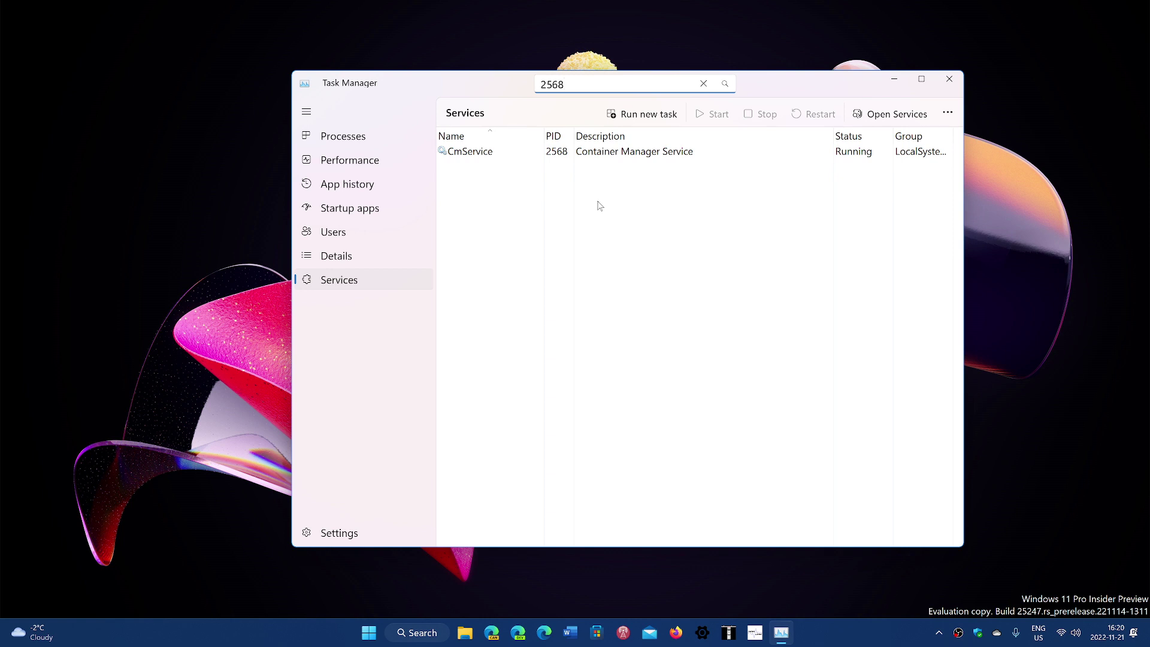
left_click(355, 141)
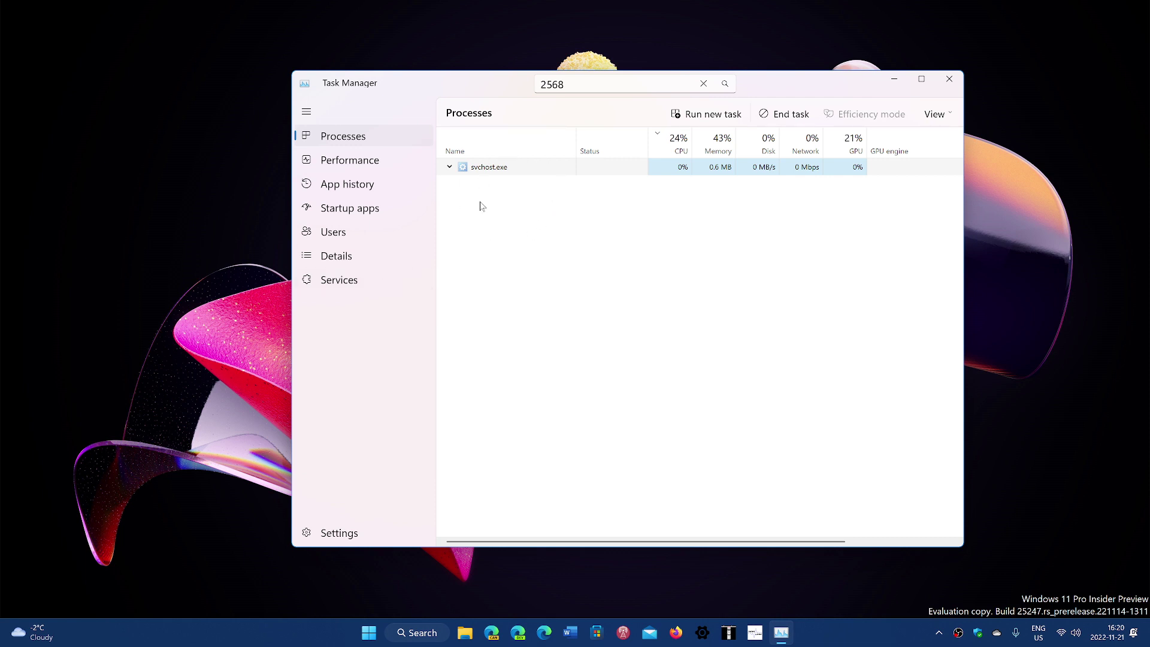
double_click(488, 168)
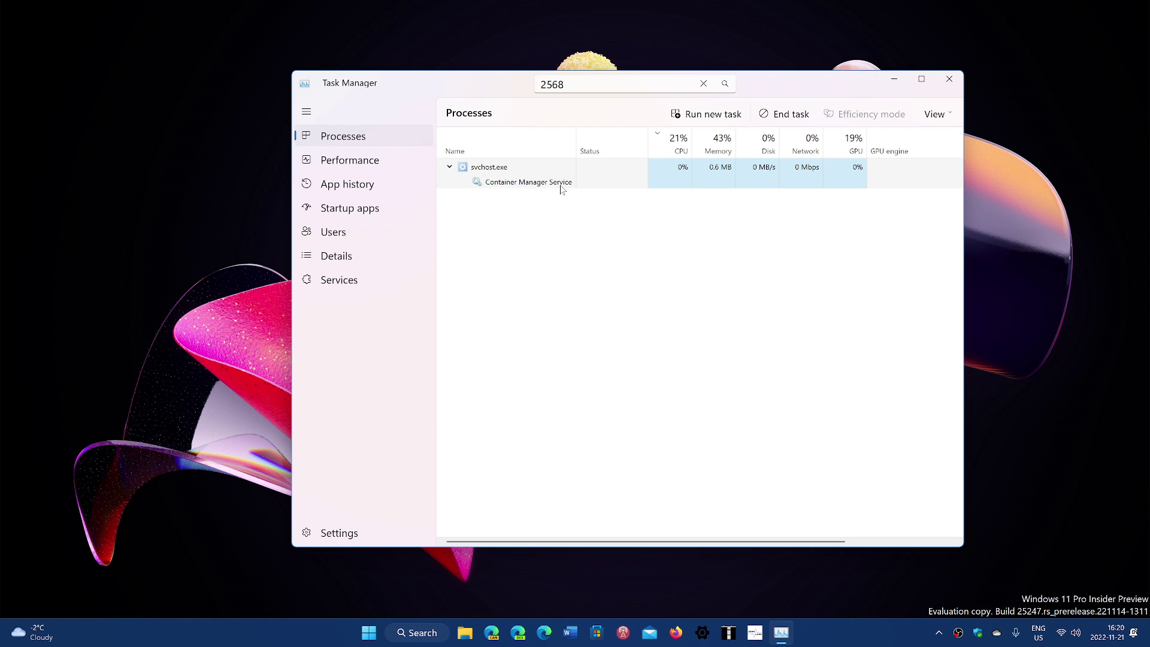
left_click(352, 277)
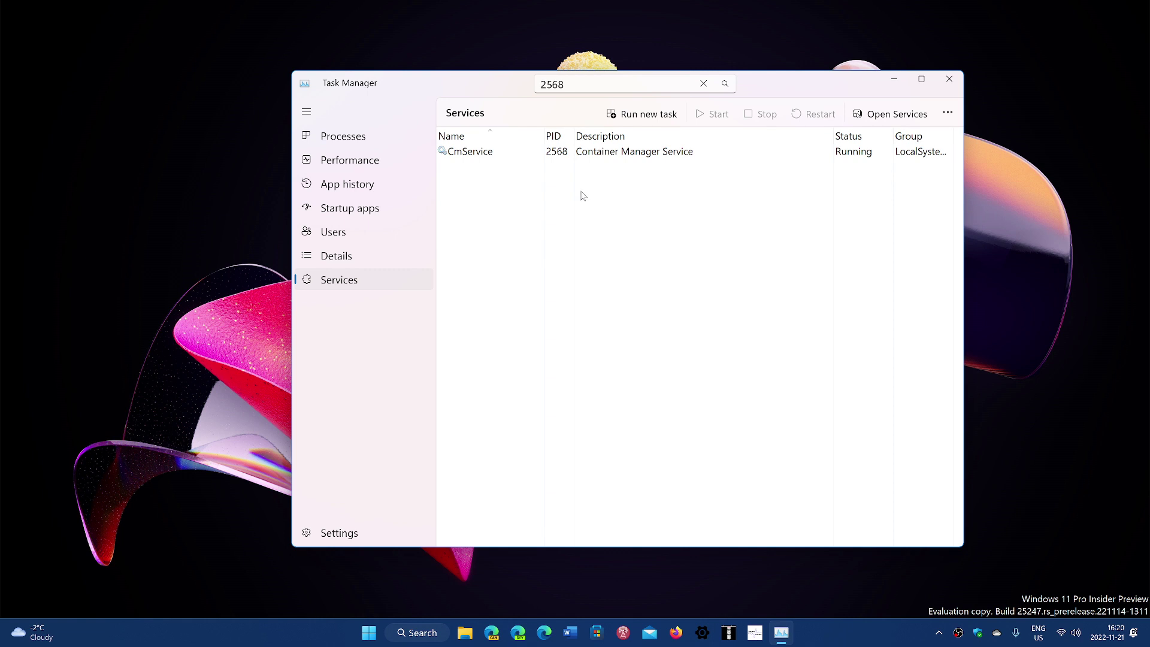
- Replace the 2568 search with 'spooler' on the Services page
key("ctrl+f")
key("BackSpace")
key("BackSpace")
key("BackSpace")
key("BackSpace")
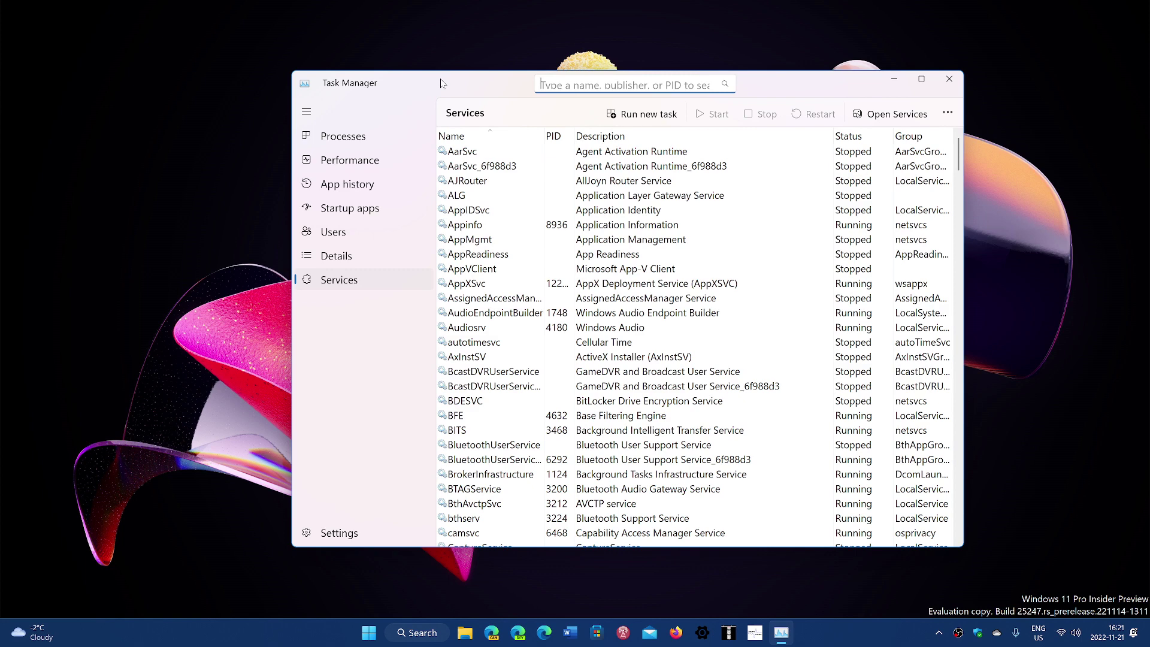
type("spool")
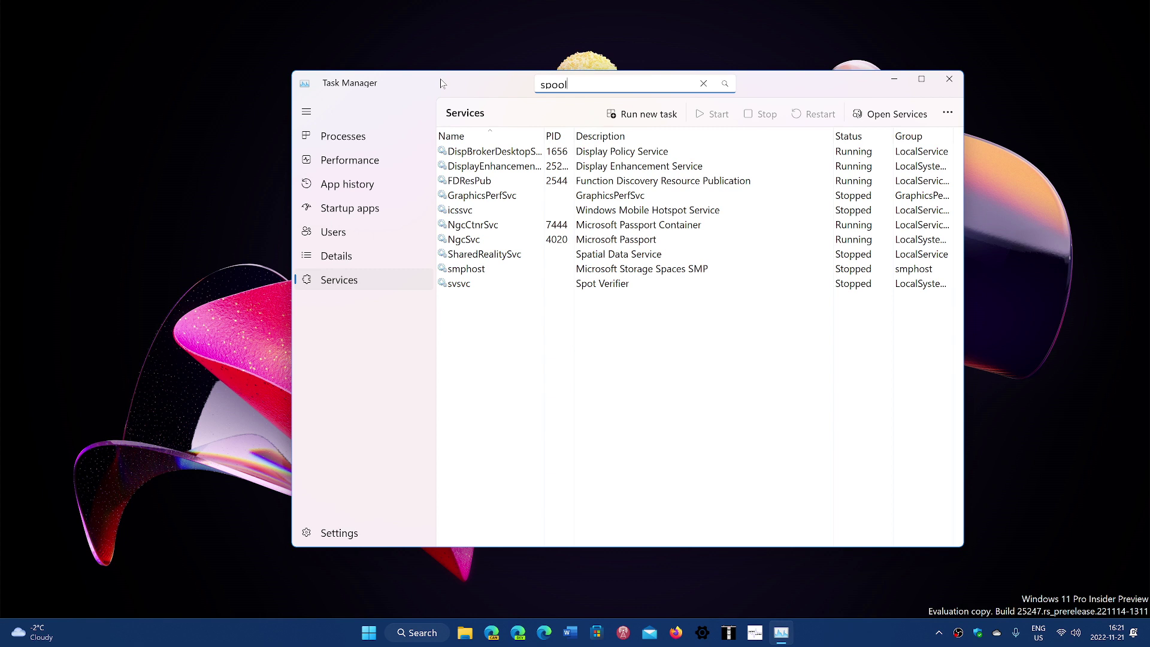
type("er")
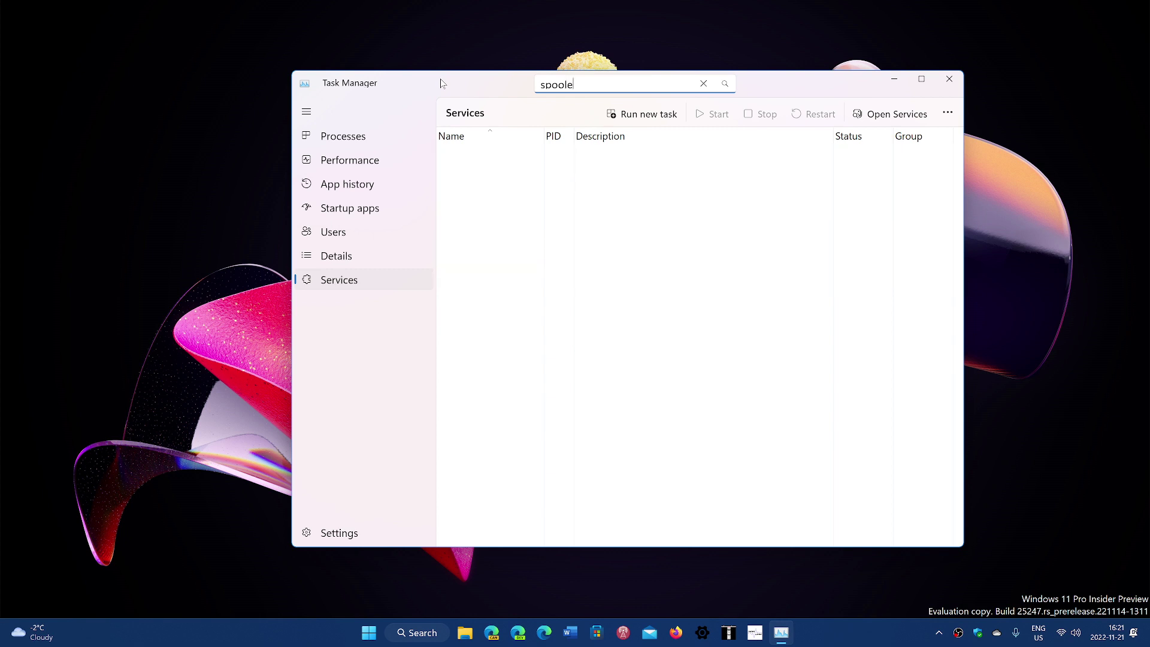
- On the Processes page, swap the 'spooler' search for 'print', then clear it to list every process
left_click(364, 137)
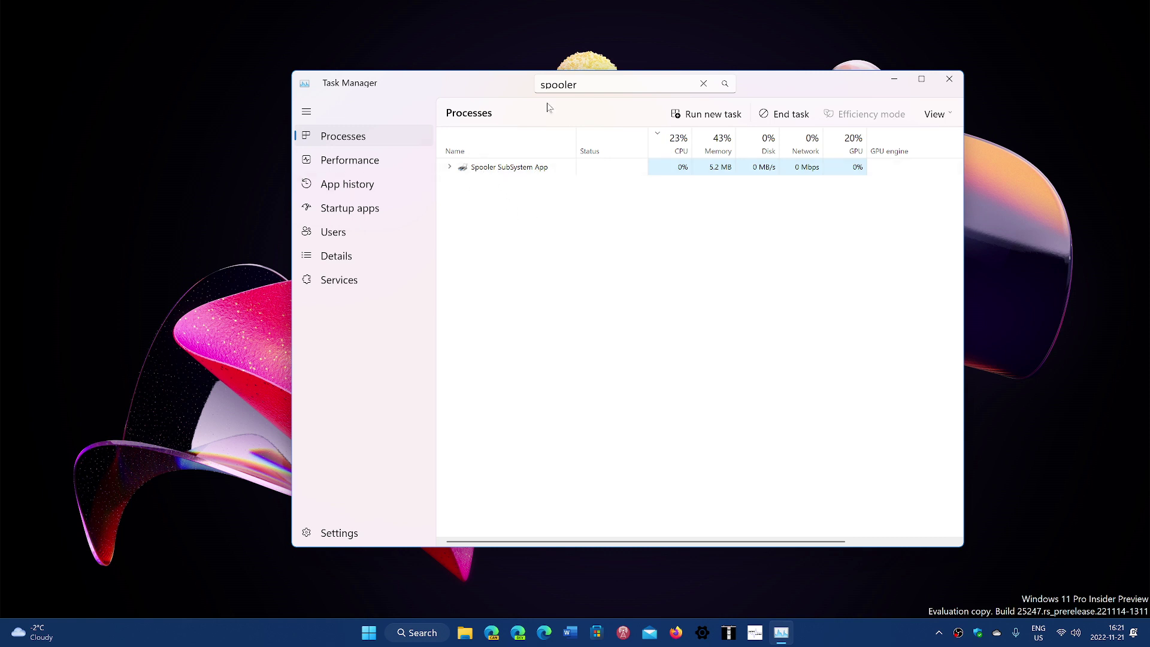
left_click(611, 84)
key("BackSpace")
key("BackSpace")
key("BackSpace")
key("BackSpace")
key("BackSpace")
key("BackSpace")
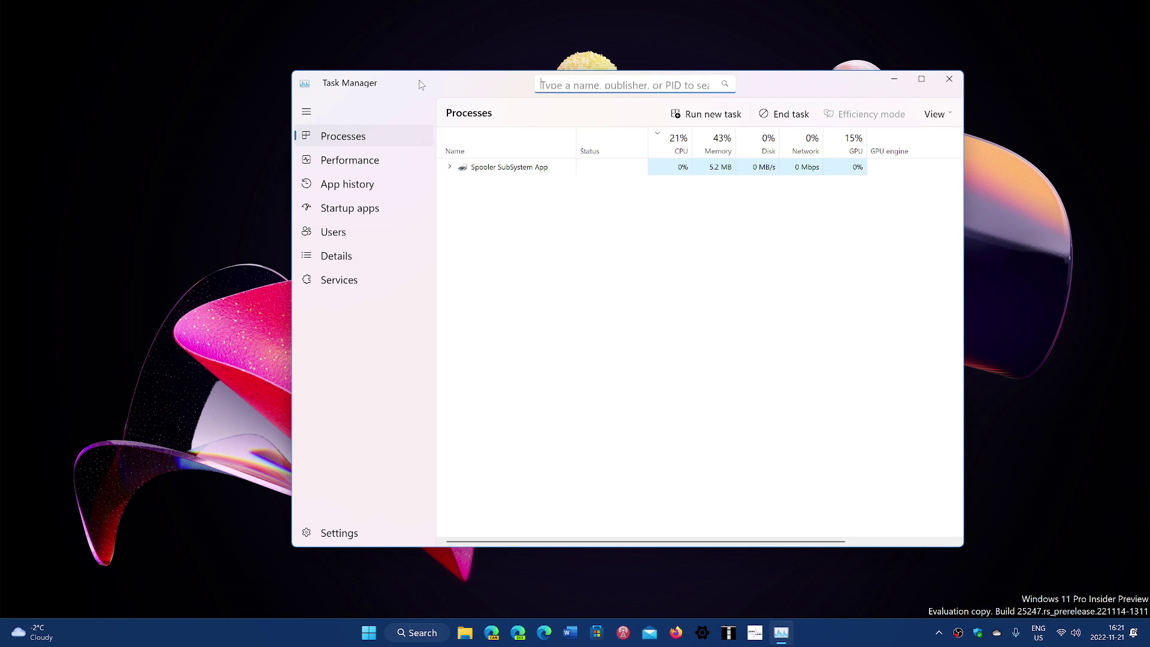
type("print")
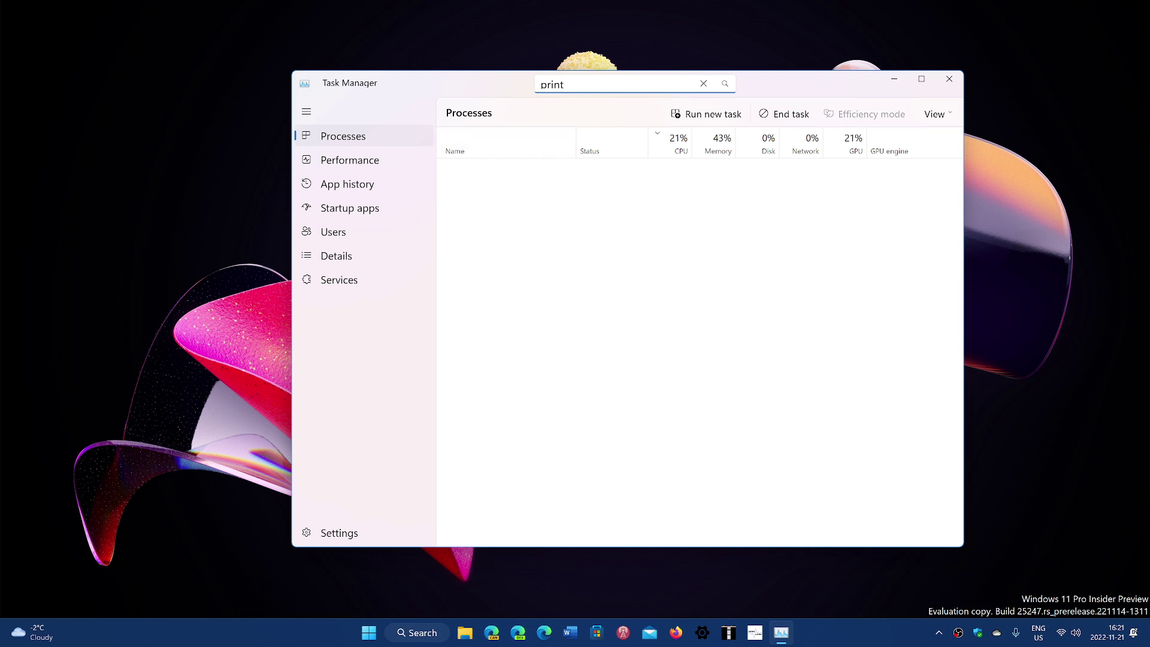
key("BackSpace")
key("BackSpace")
key("BackSpace")
key("BackSpace")
key("BackSpace")
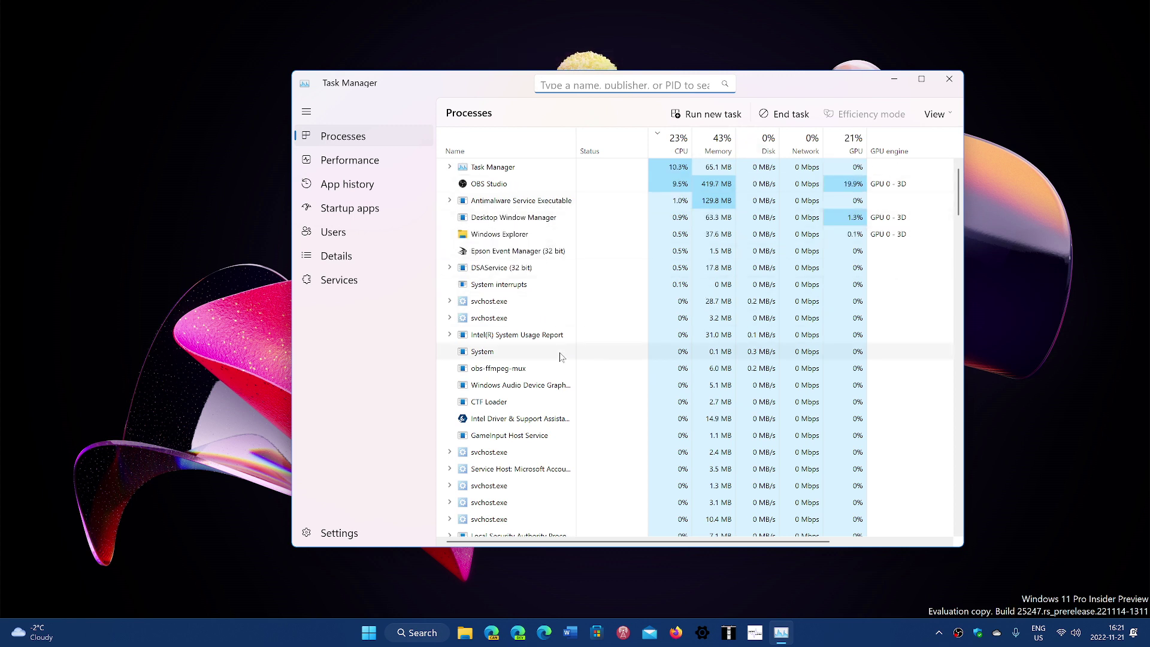
scroll(563, 352, "down", 1)
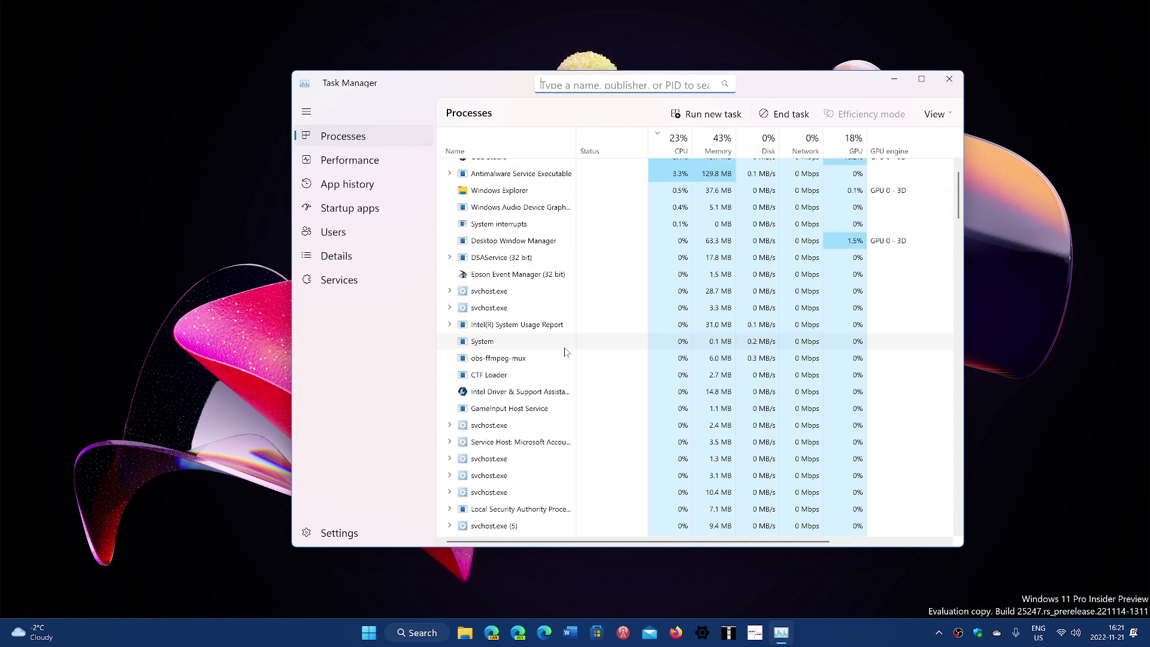